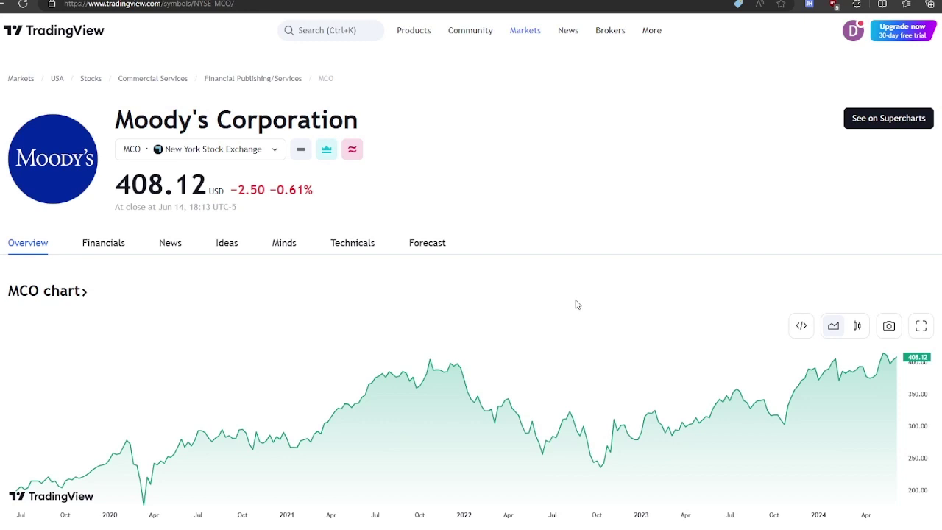
Review the Moody's overview page: the five-year price chart, upcoming earnings, key stats, company profile and annual performance figures.
scroll(577, 304, "down", 1)
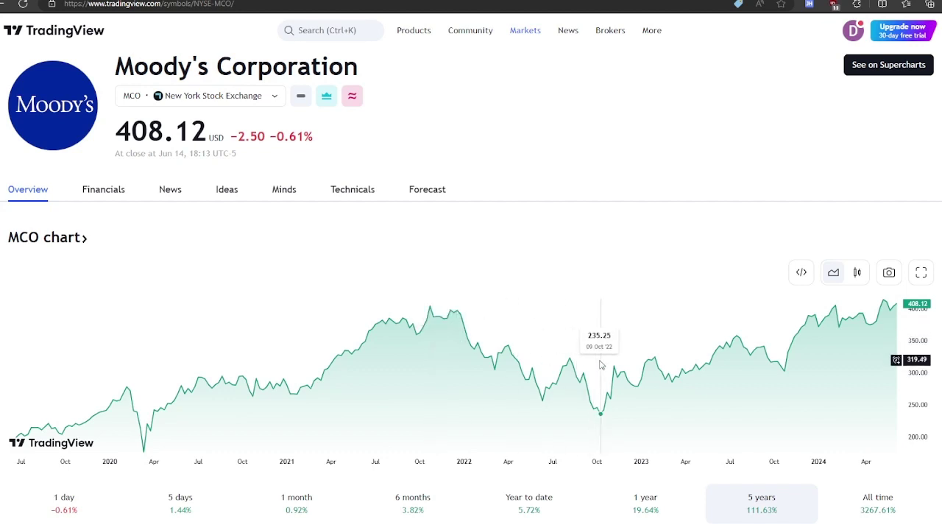
scroll(589, 365, "down", 4)
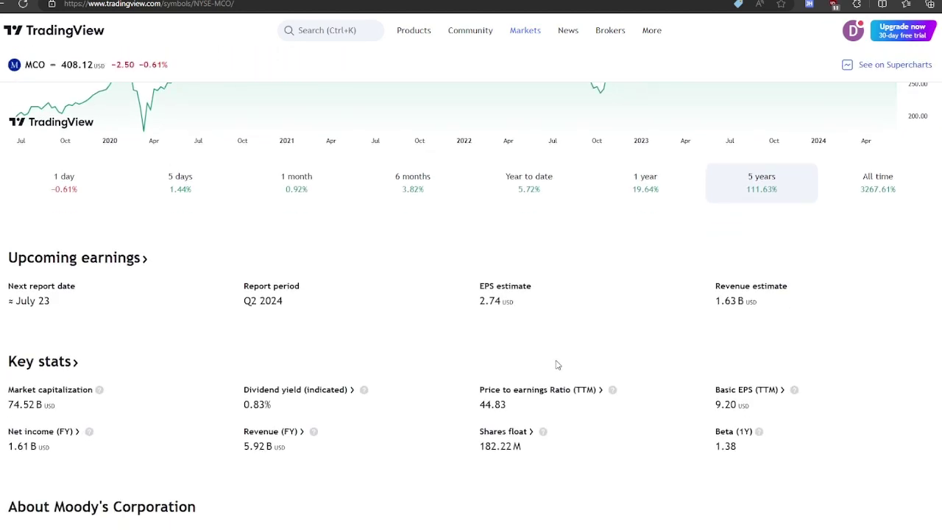
scroll(481, 332, "up", 4)
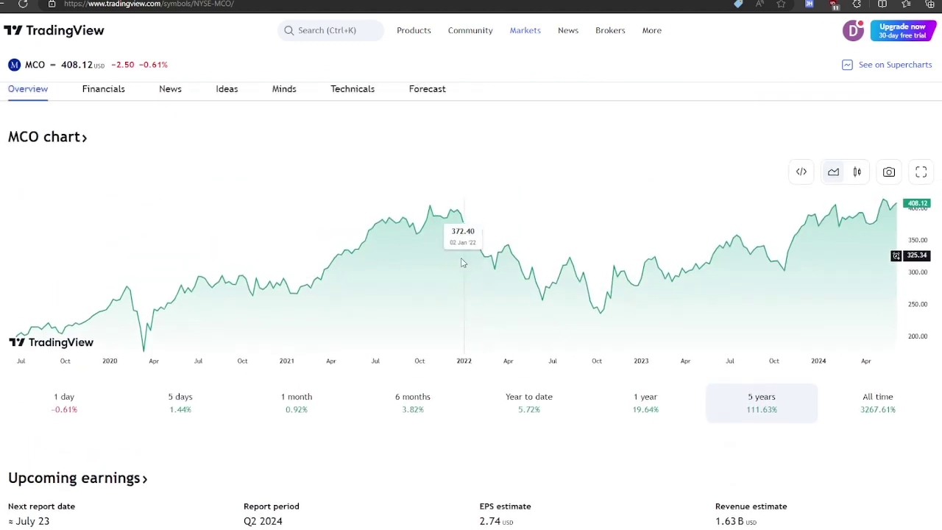
scroll(434, 274, "up", 1)
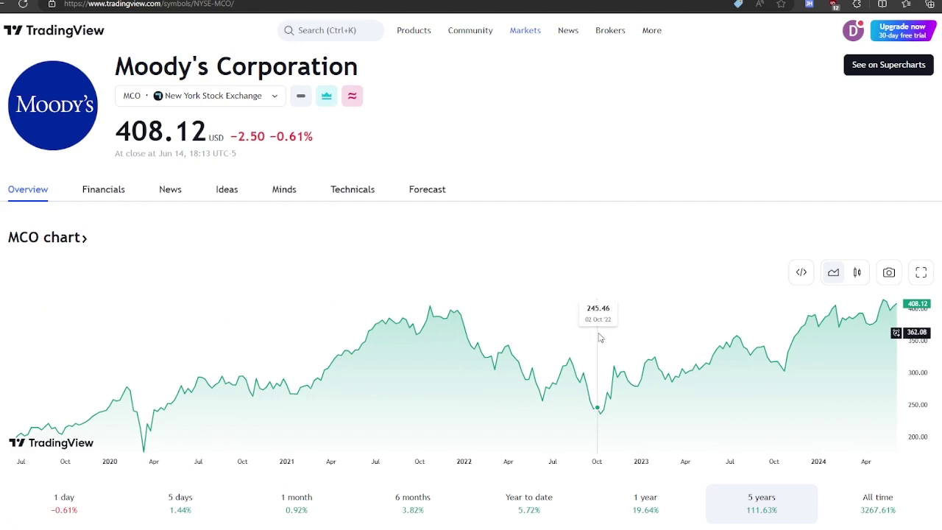
scroll(574, 345, "down", 4)
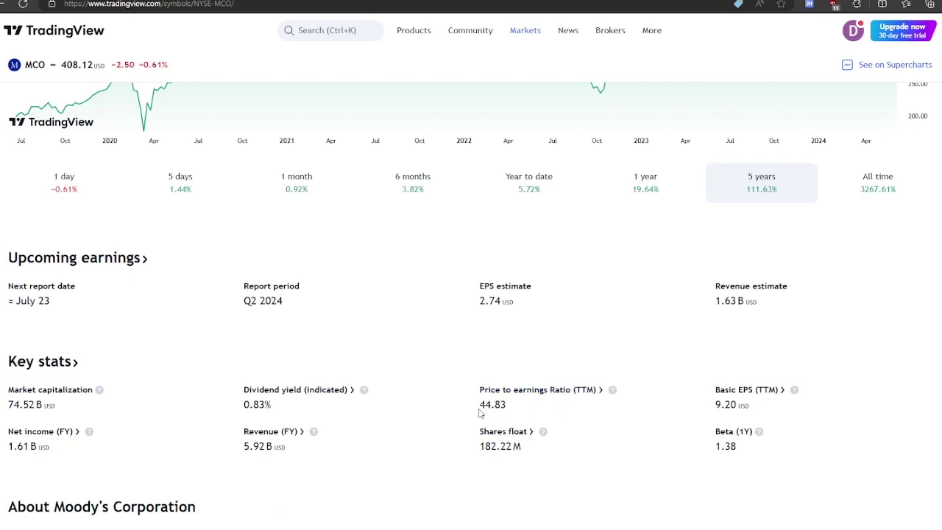
scroll(485, 419, "down", 2)
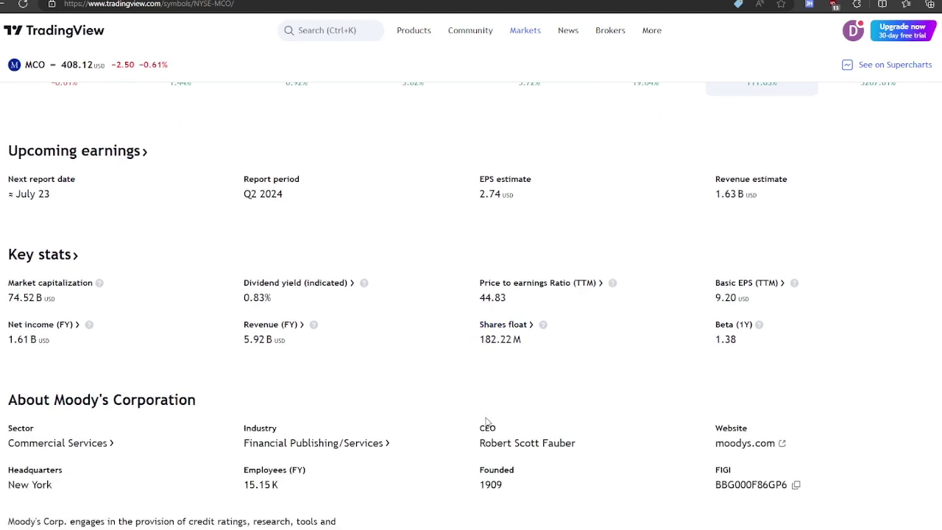
scroll(483, 419, "down", 2)
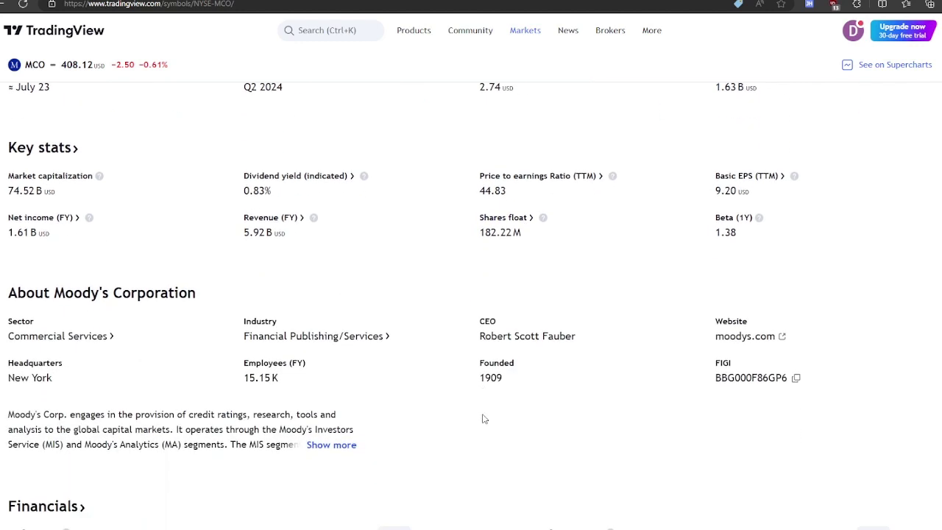
scroll(485, 419, "down", 3)
mouse_move(405, 425)
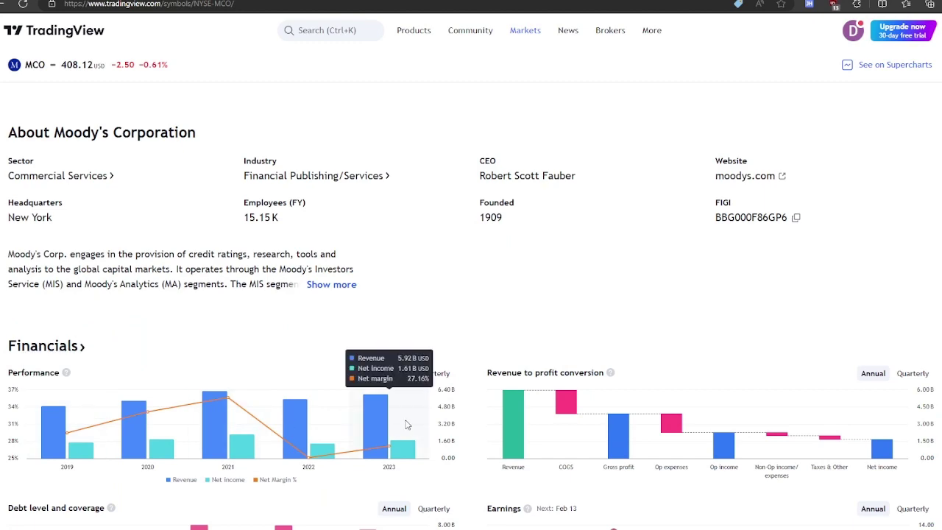
Open Moody's financial statements and show the income statement with annual figures.
scroll(406, 423, "up", 14)
left_click(93, 245)
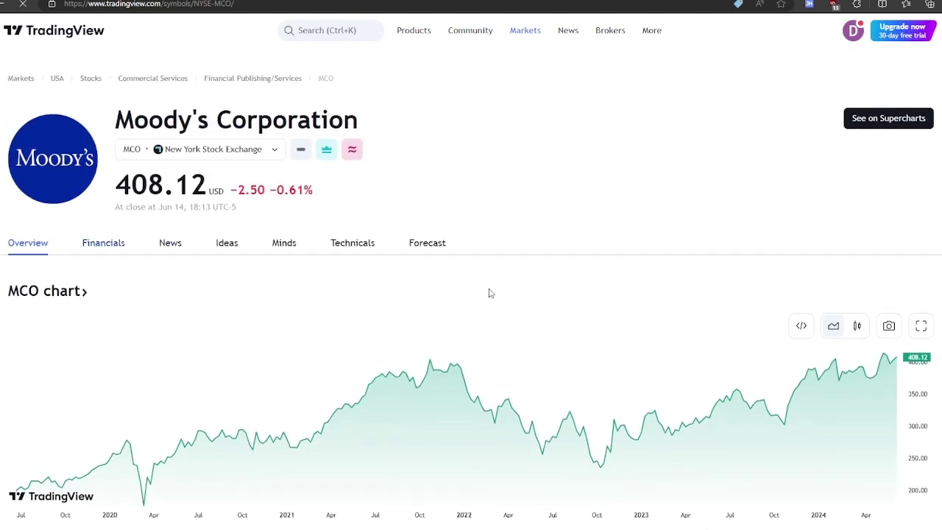
left_click(122, 322)
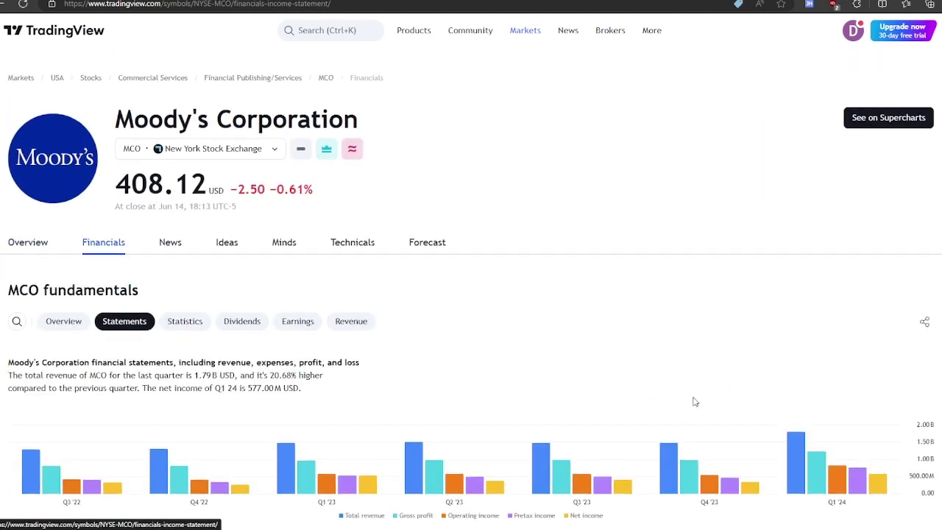
scroll(694, 401, "down", 4)
left_click(873, 279)
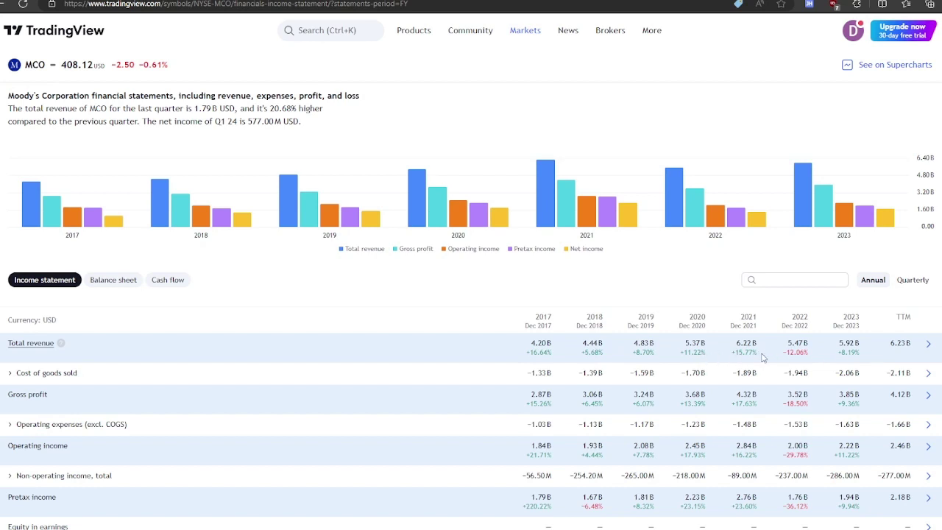
Examine the annual income statement from total revenue through net income, earnings per share and diluted shares outstanding.
scroll(507, 397, "down", 3)
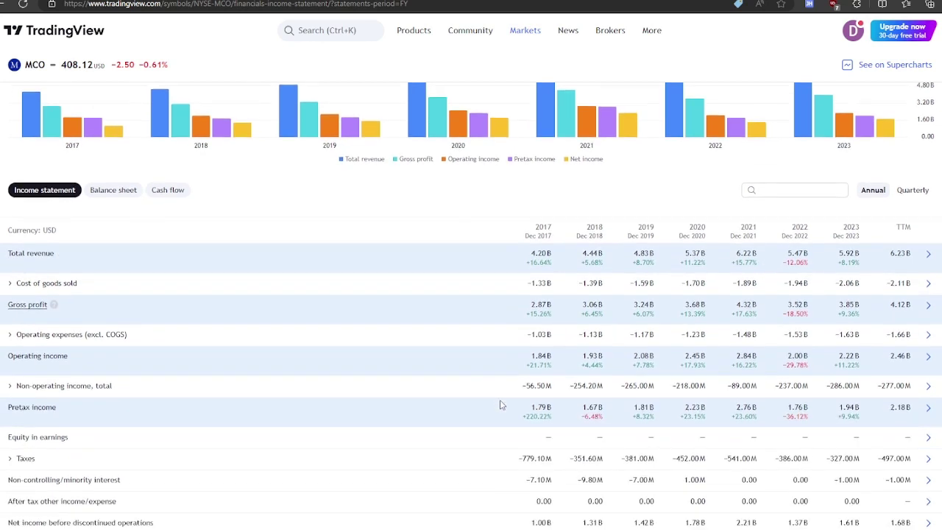
scroll(633, 309, "up", 1)
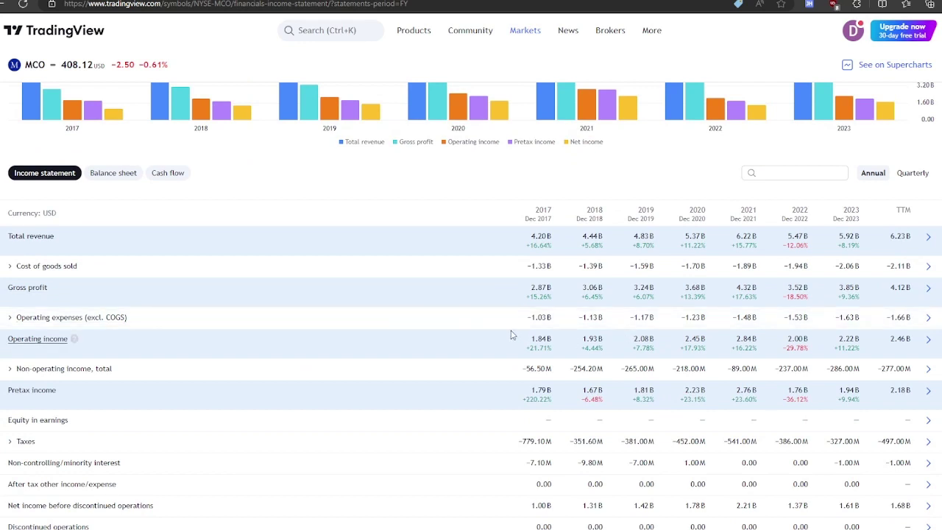
scroll(513, 335, "down", 2)
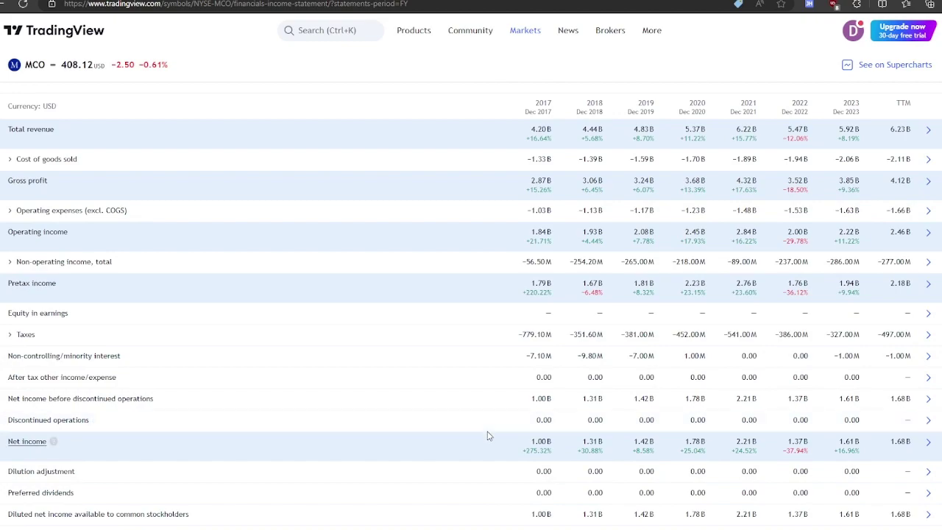
scroll(487, 436, "down", 1)
scroll(515, 441, "up", 7)
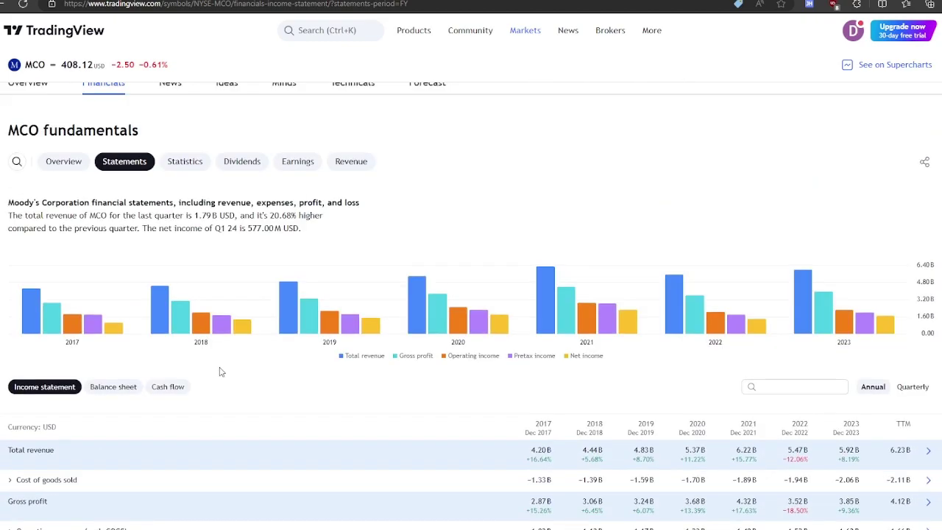
scroll(259, 391, "down", 7)
scroll(259, 390, "down", 2)
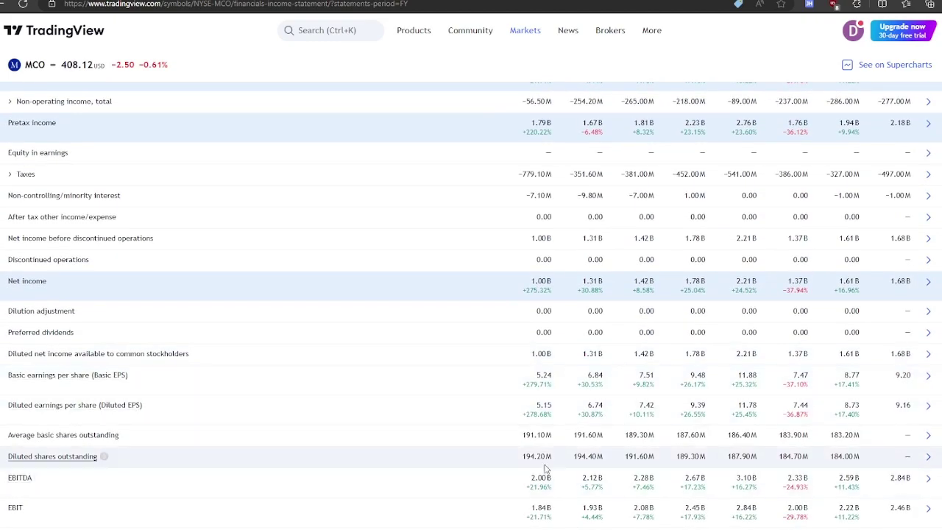
Show the balance sheet with quarterly figures to check total debt and net debt.
scroll(788, 463, "up", 9)
left_click(113, 226)
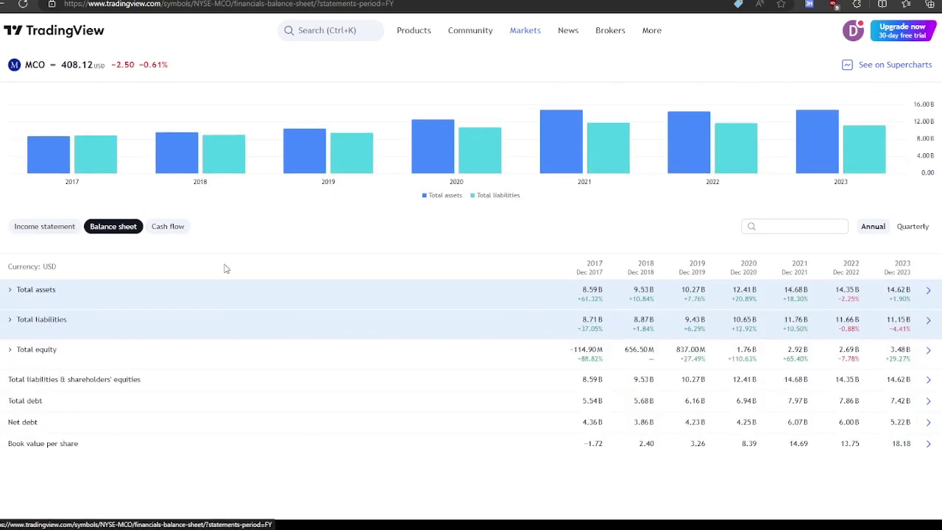
left_click(913, 225)
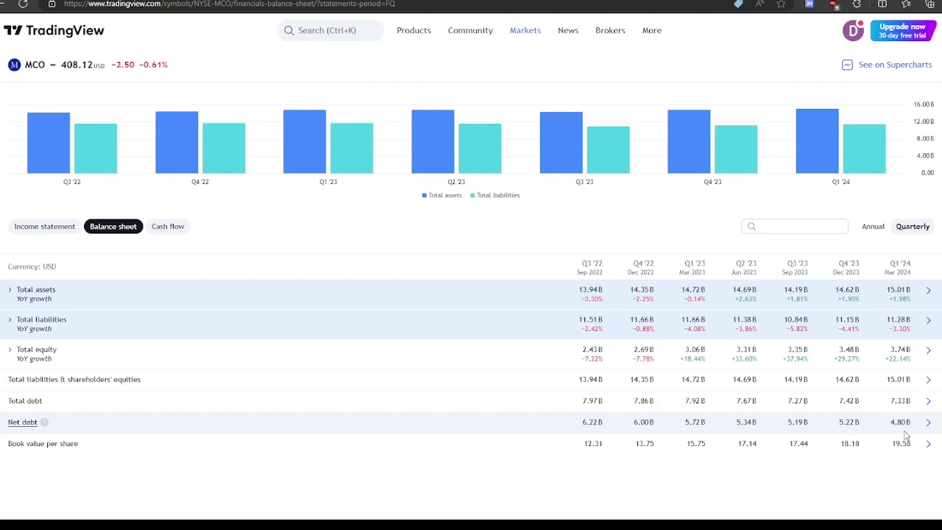
Show the cash flow statement with annual figures and expand the cash from financing activities breakdown.
left_click(174, 226)
left_click(45, 350)
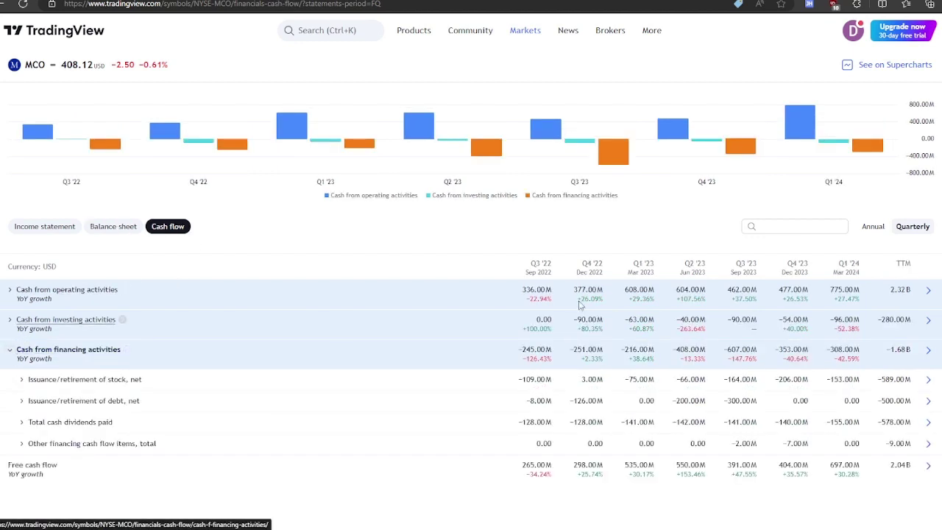
left_click(873, 226)
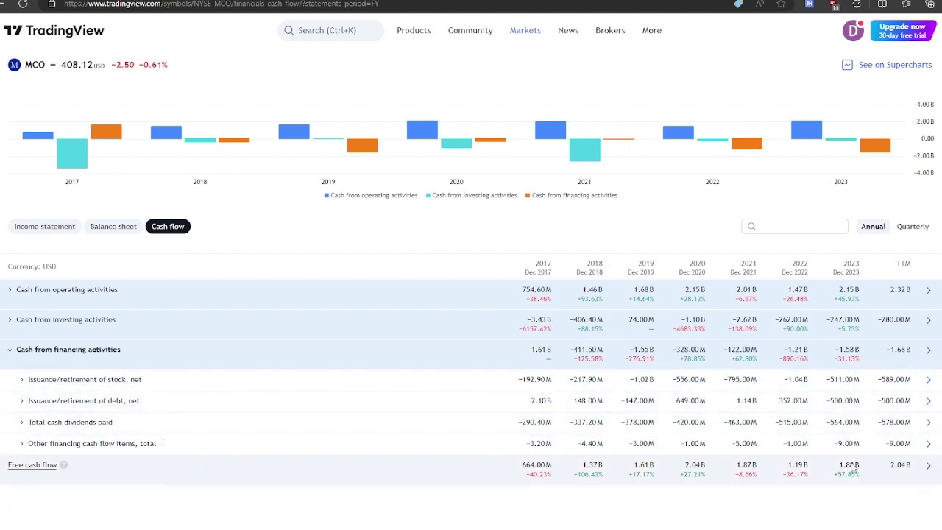
Open the financial statistics with annual figures and review the valuation, profitability and liquidity ratios.
scroll(850, 461, "up", 5)
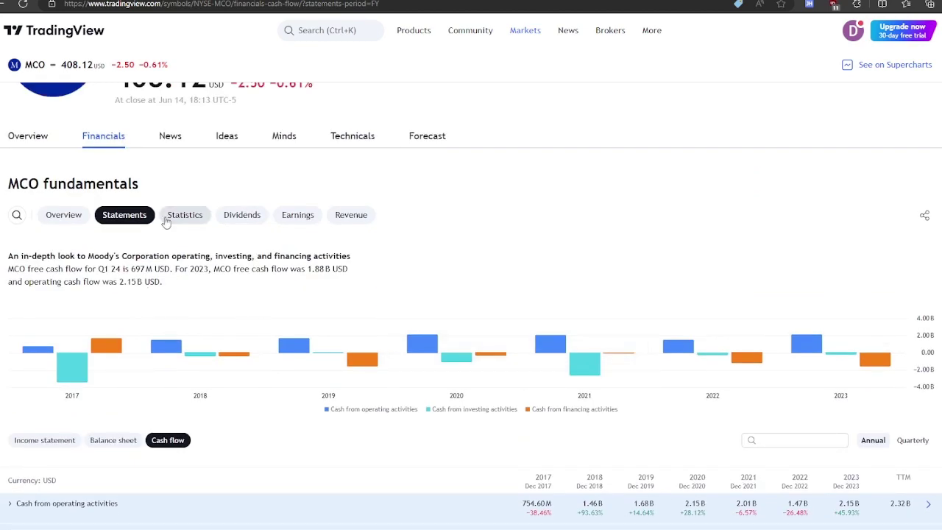
left_click(168, 215)
left_click(874, 309)
scroll(621, 414, "down", 5)
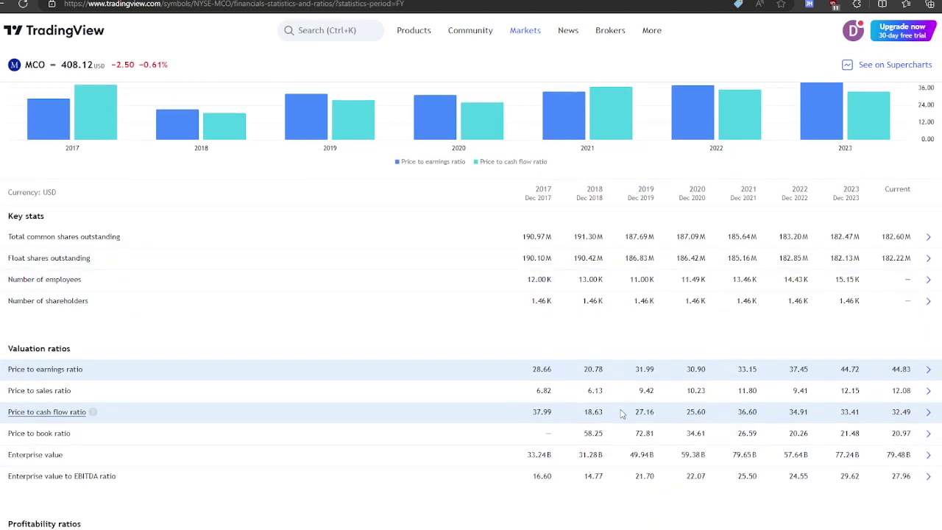
scroll(622, 414, "down", 1)
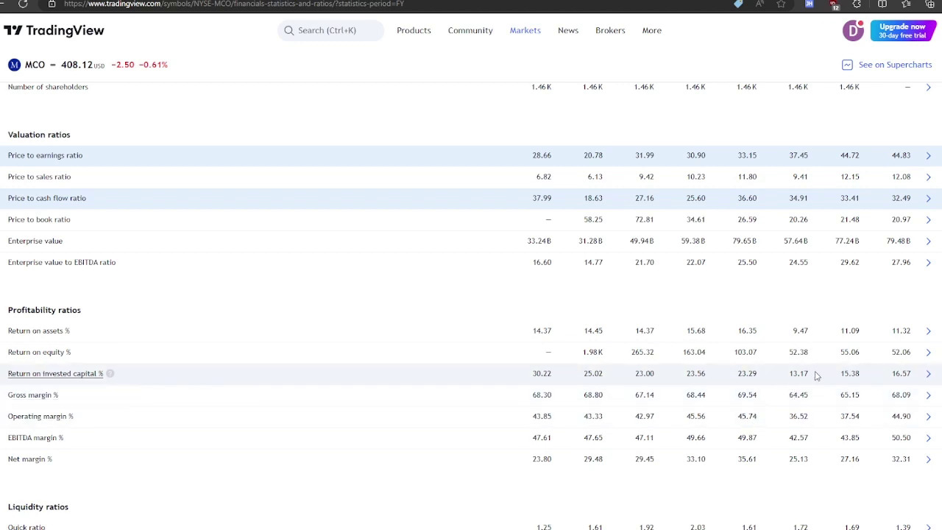
scroll(652, 416, "down", 1)
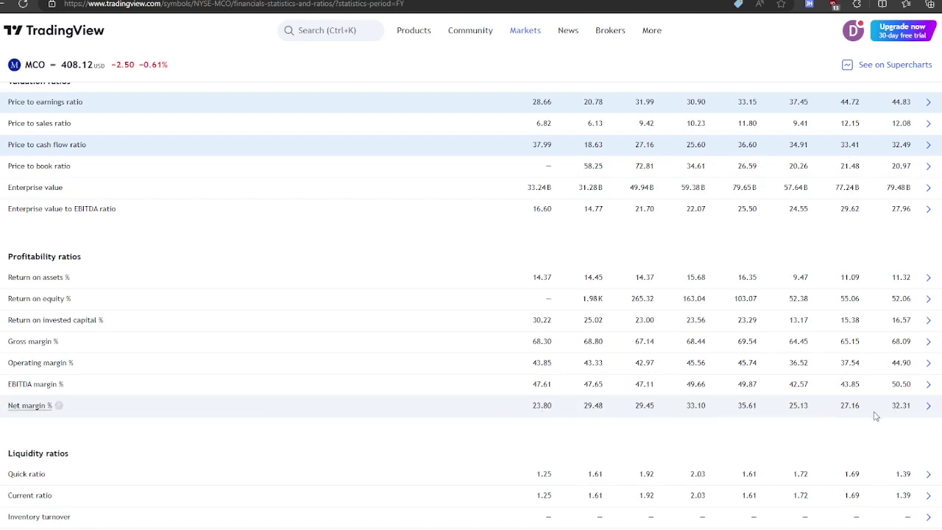
scroll(580, 427, "down", 3)
scroll(579, 429, "up", 2)
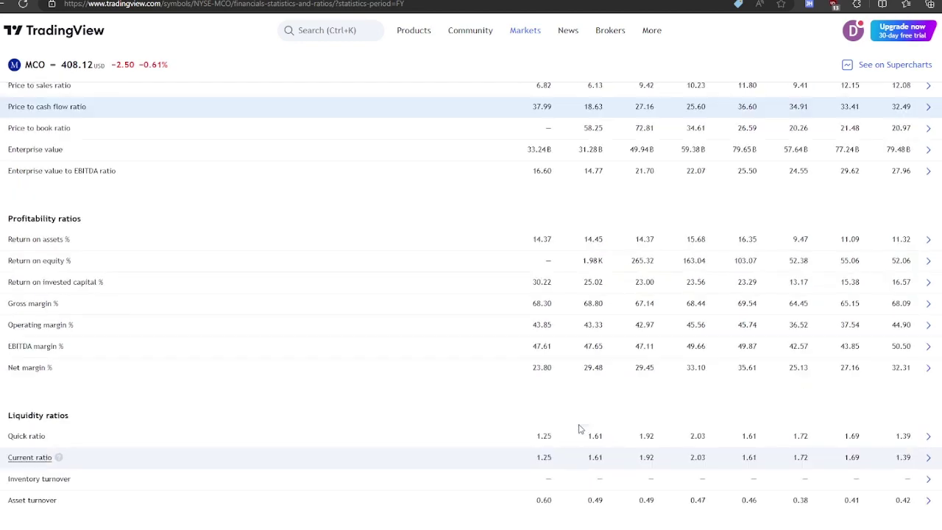
Switch to the Yahoo Finance analysis page for MCO and review the earnings and revenue estimates.
scroll(579, 429, "up", 15)
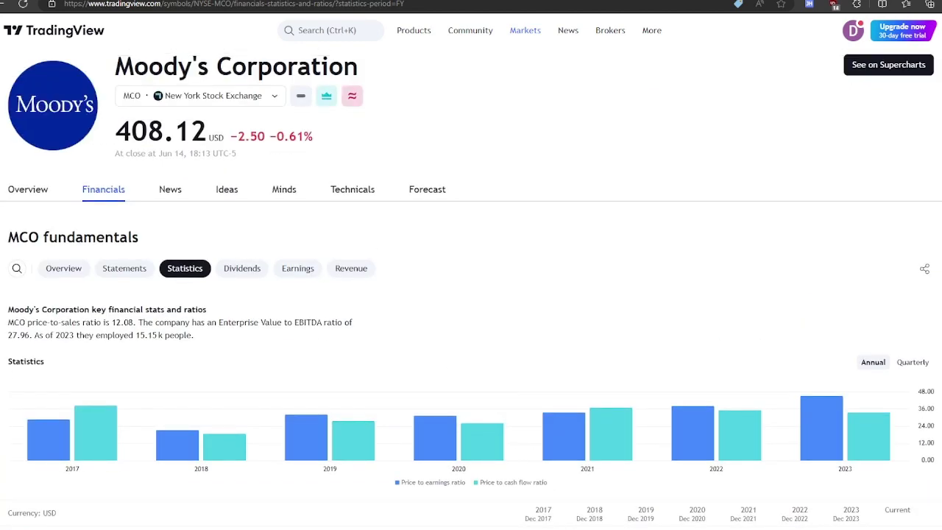
left_click(212, 1)
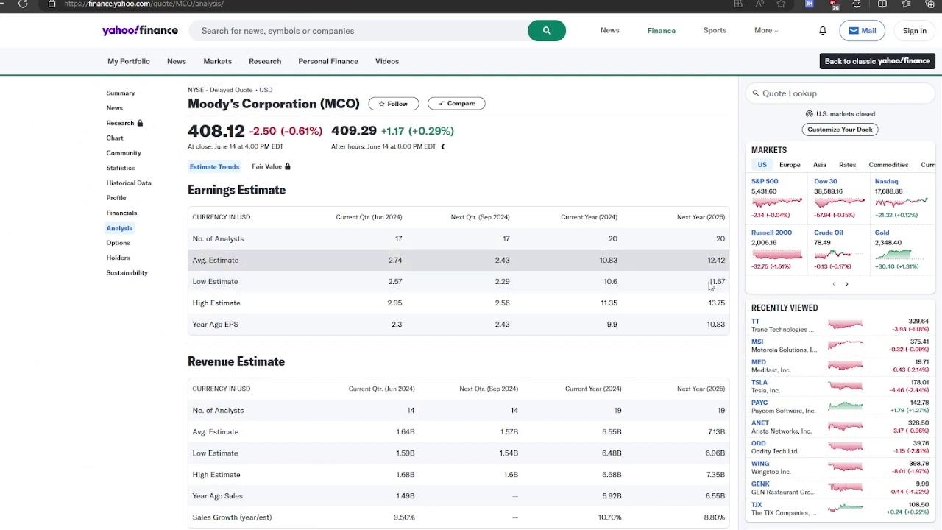
scroll(640, 394, "down", 1)
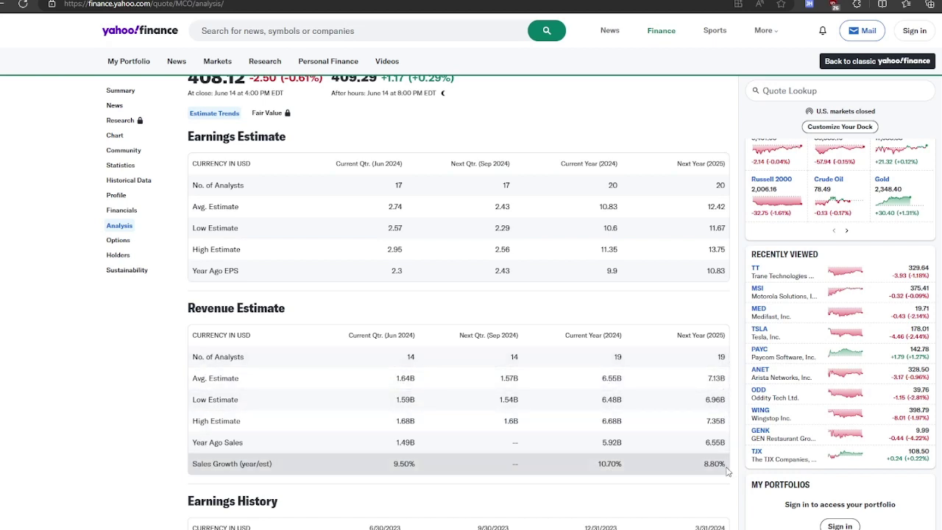
scroll(648, 469, "up", 1)
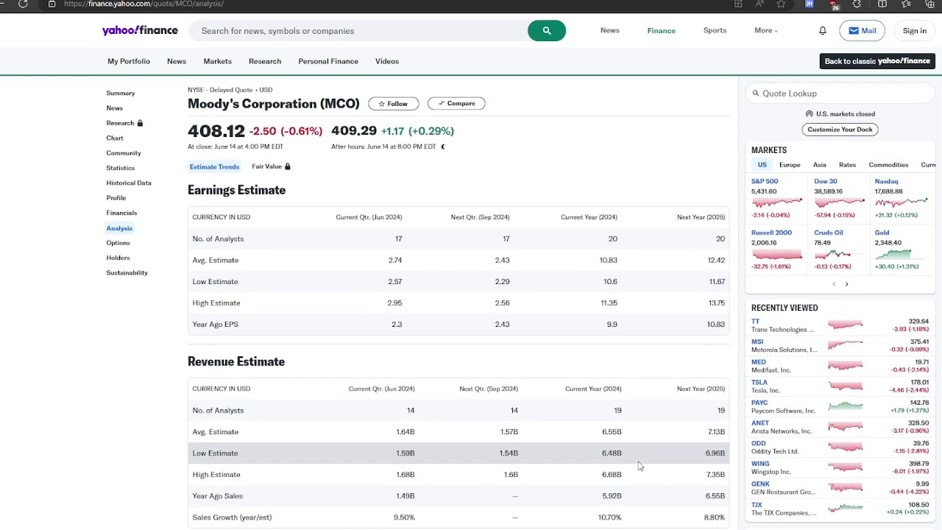
scroll(659, 471, "down", 1)
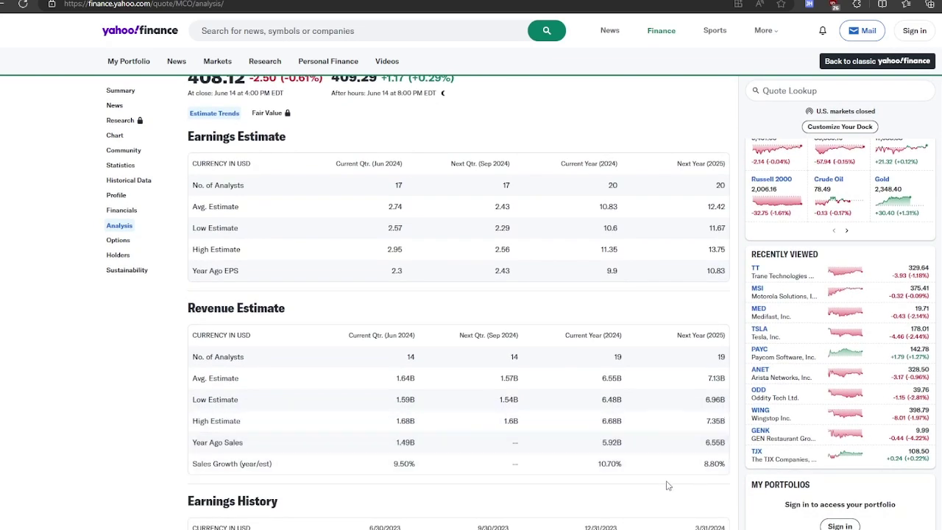
scroll(666, 486, "up", 1)
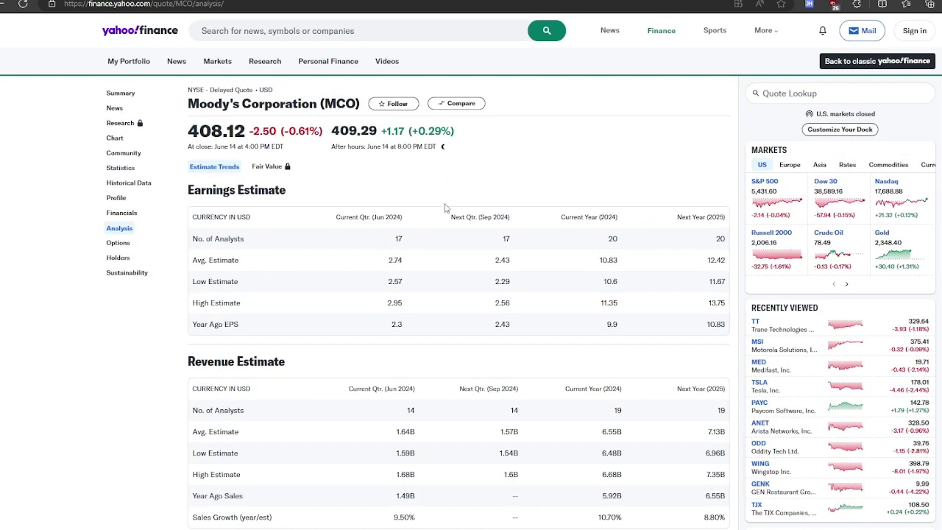
Open the MCO statistics page on Yahoo Finance and check the short interest figures among the share statistics.
left_click(119, 170)
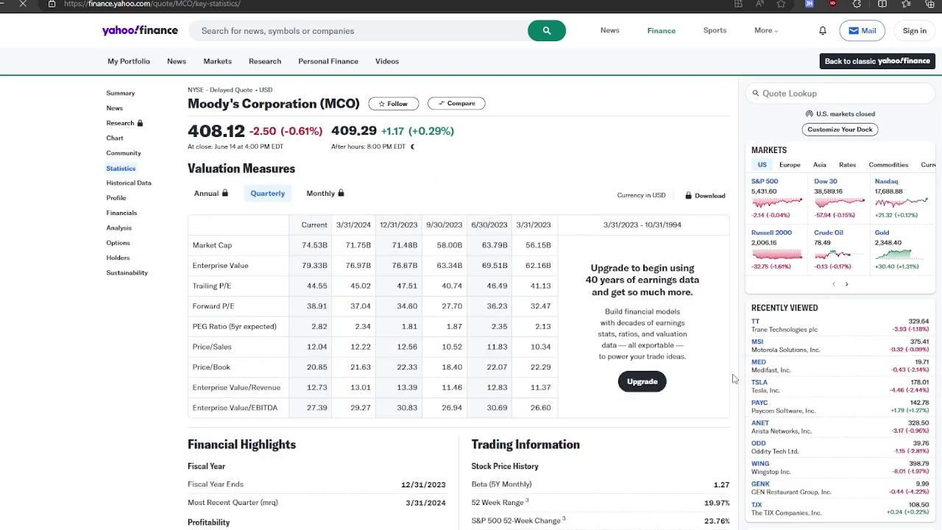
scroll(732, 379, "down", 4)
scroll(732, 378, "down", 3)
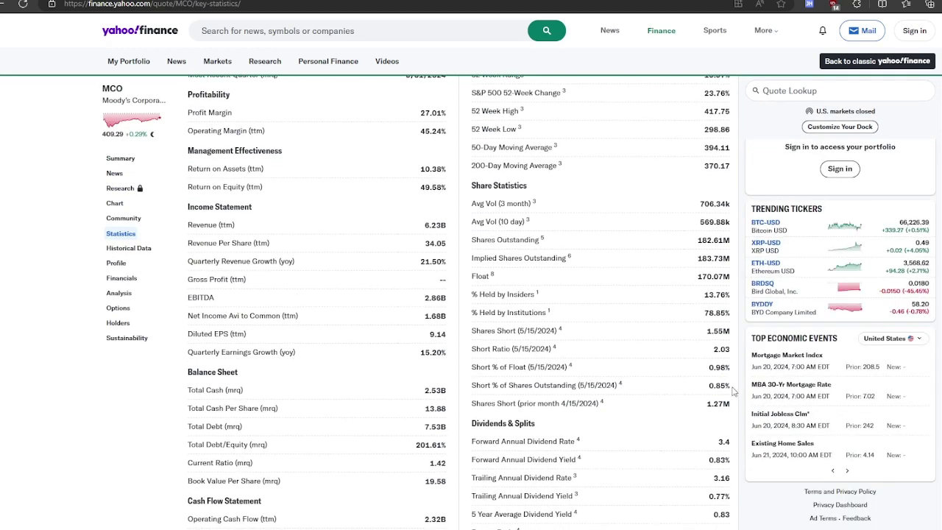
left_click_drag(730, 404, 709, 368)
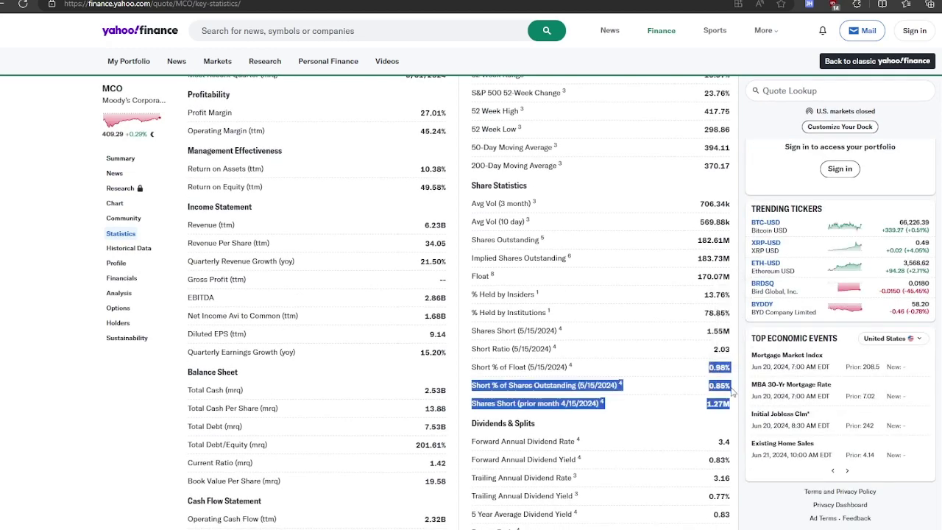
left_click(729, 393)
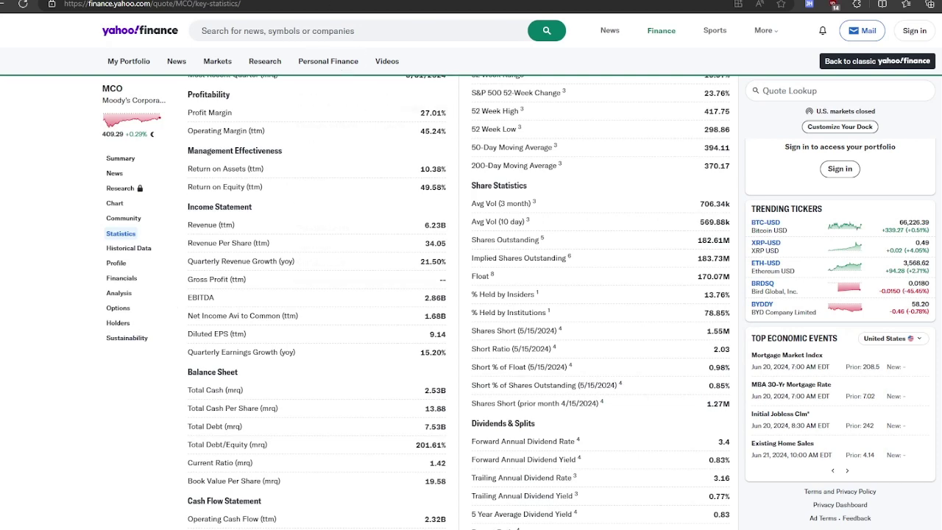
Switch to the MCO valuation spreadsheet and review the revenue estimate, buybacks, net debt, discount rate and exit multiple inputs.
left_click(353, 1)
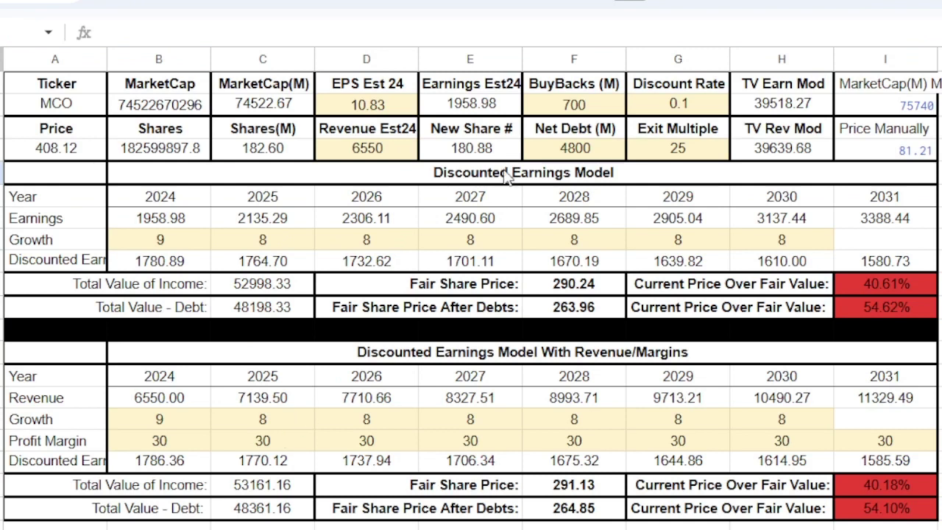
left_click(357, 106)
left_click(375, 148)
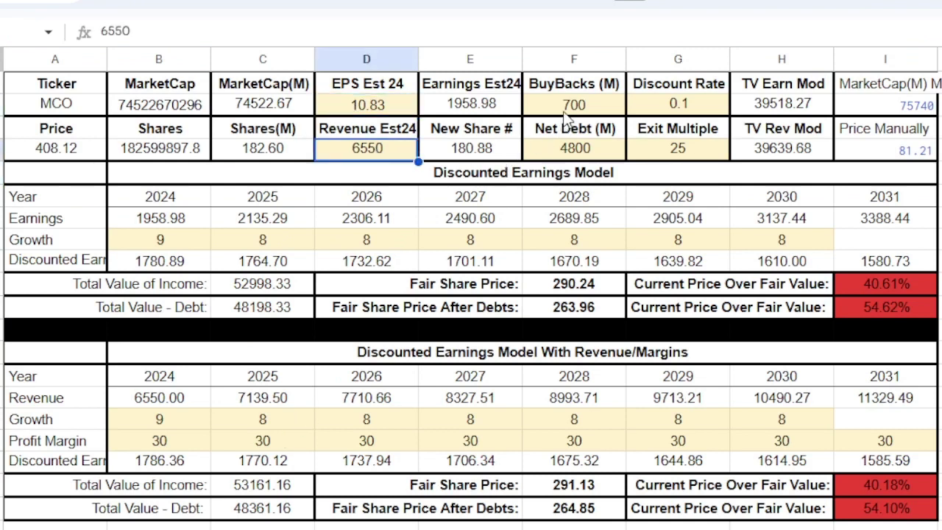
left_click(567, 110)
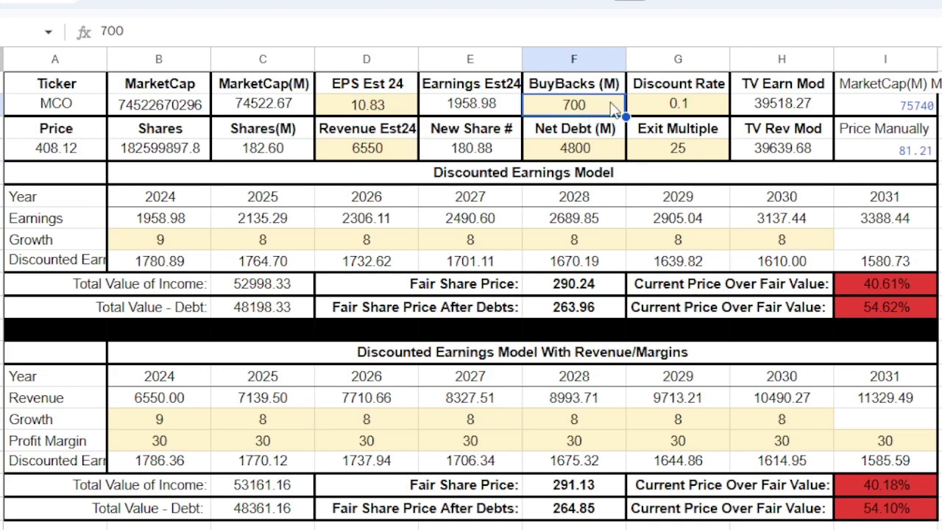
left_click(592, 151)
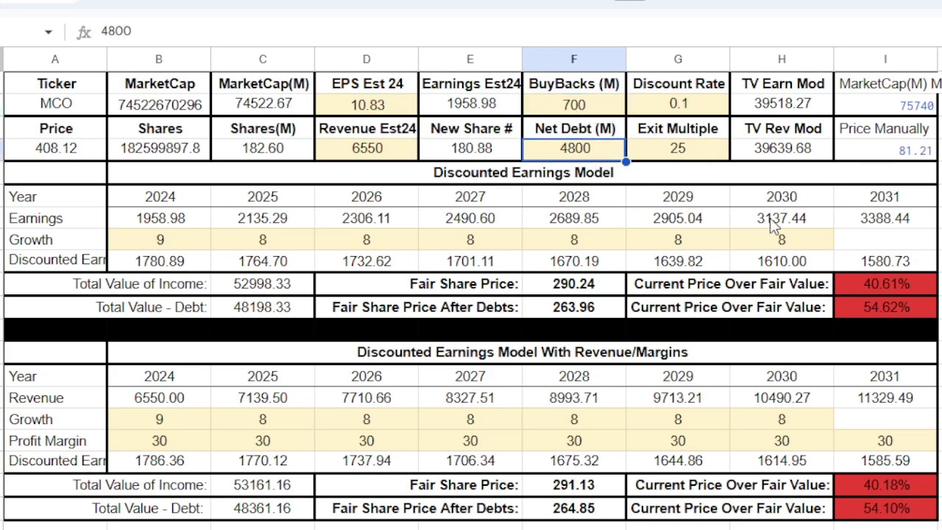
left_click(670, 105)
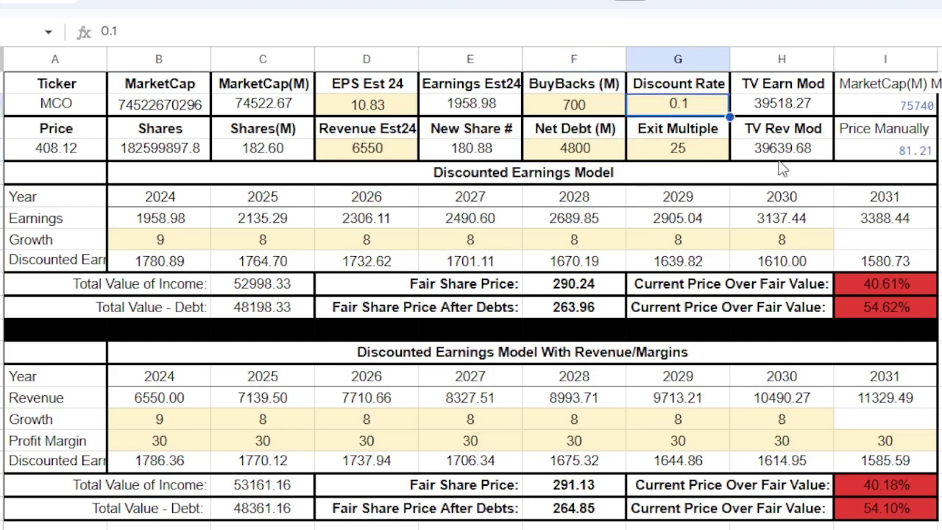
left_click(682, 156)
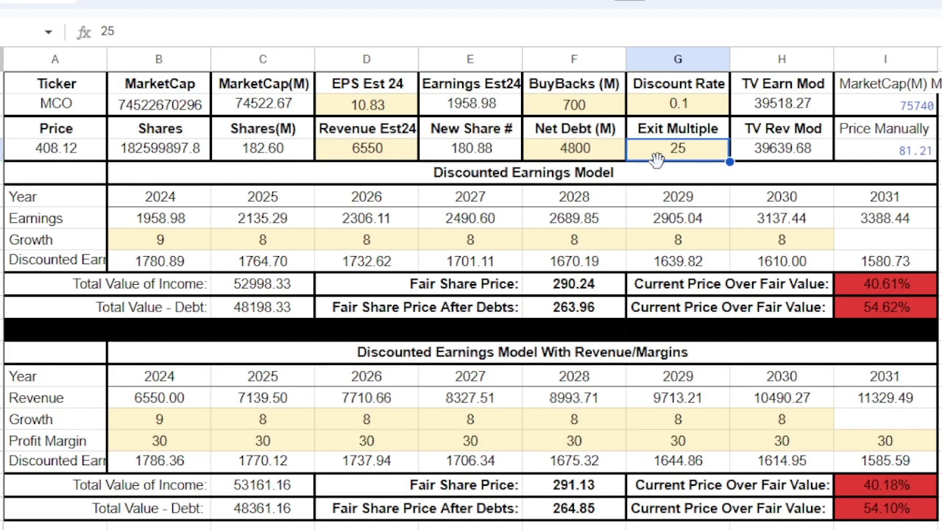
Review the yearly growth assumptions in both discounted earnings models and the profit margin assumptions in the revenue model.
left_click(179, 245)
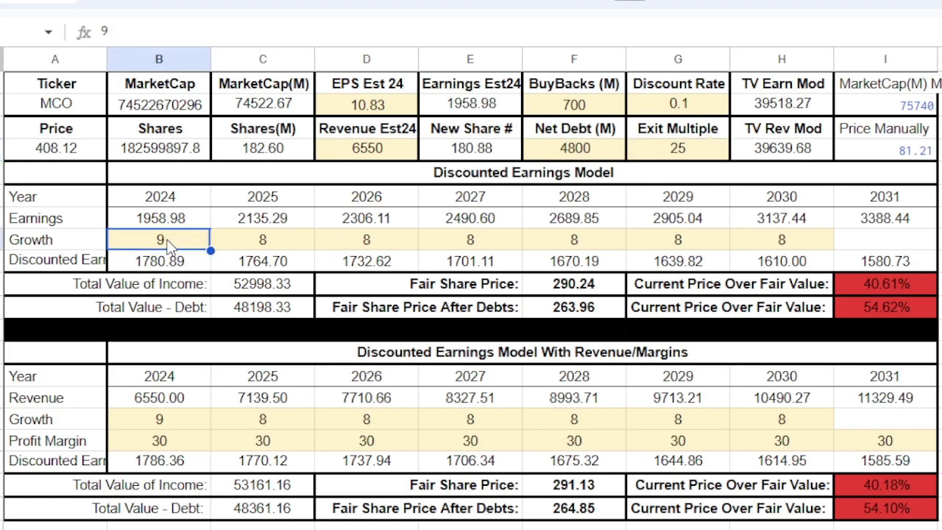
left_click_drag(167, 245, 795, 243)
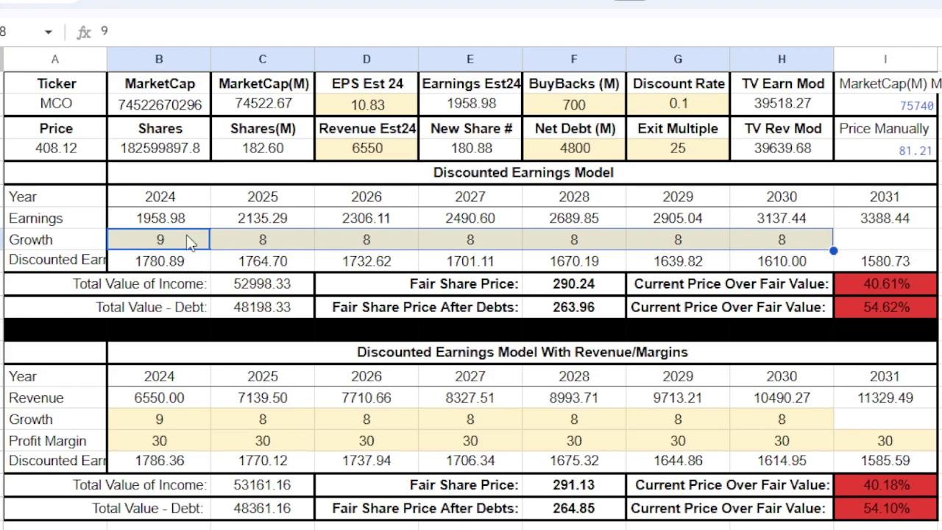
left_click_drag(184, 239, 684, 244)
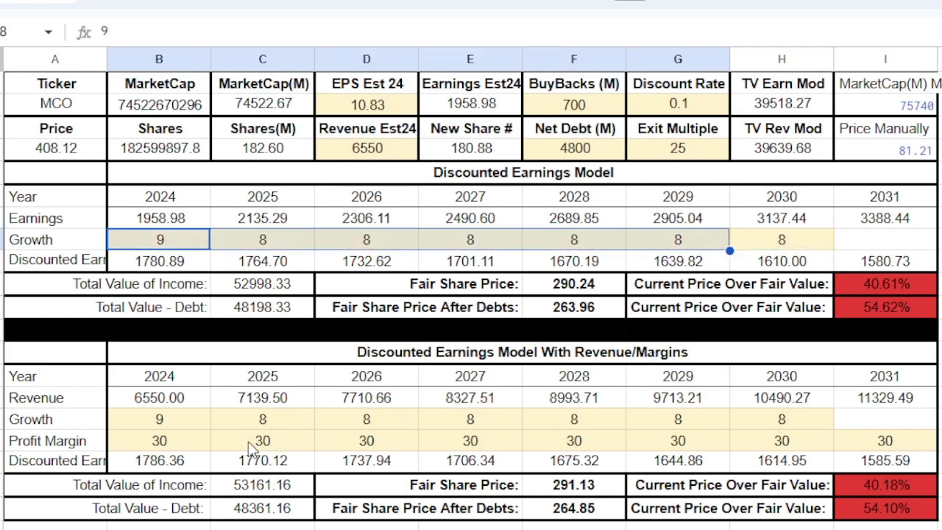
left_click(172, 422)
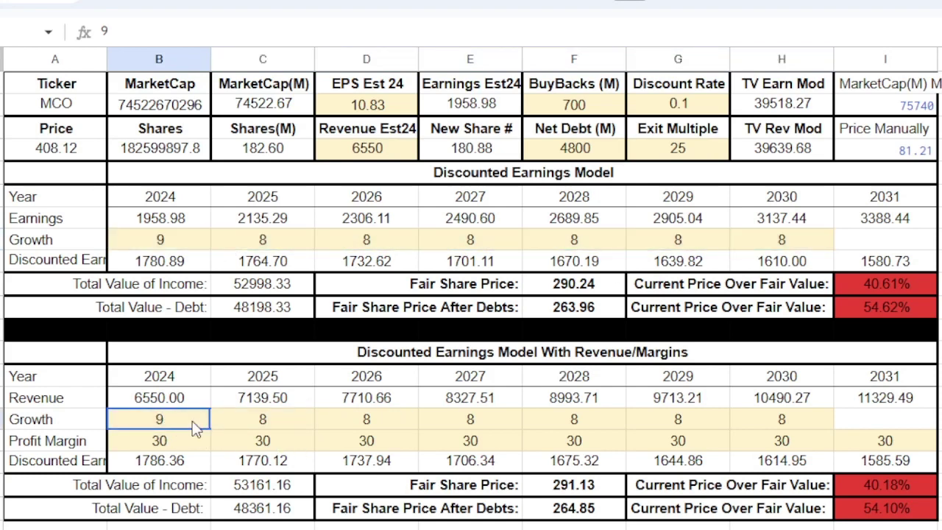
left_click_drag(195, 428, 794, 421)
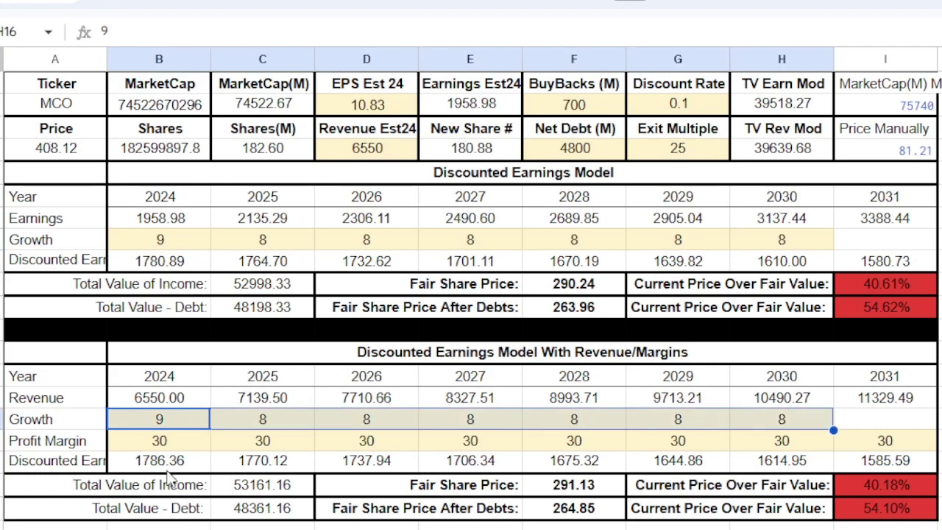
left_click_drag(176, 441, 883, 442)
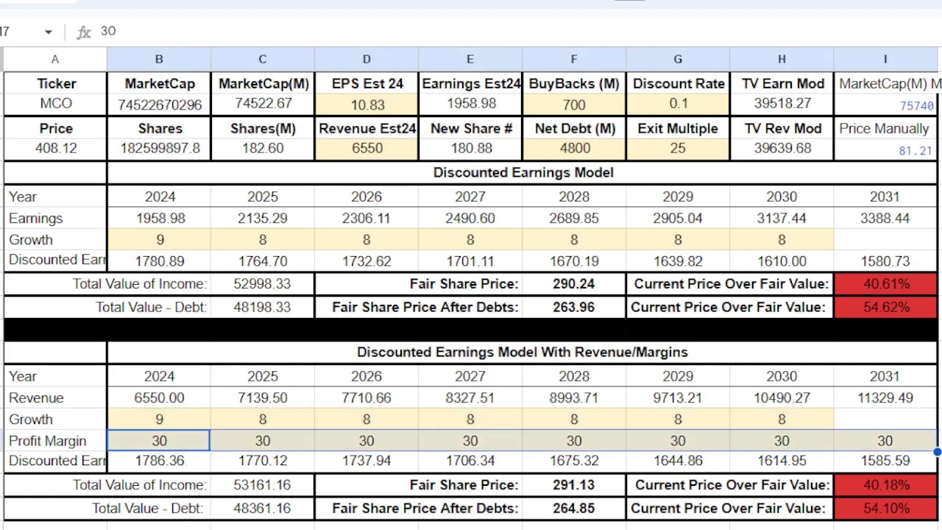
left_click_drag(126, 507, 929, 403)
left_click(876, 419)
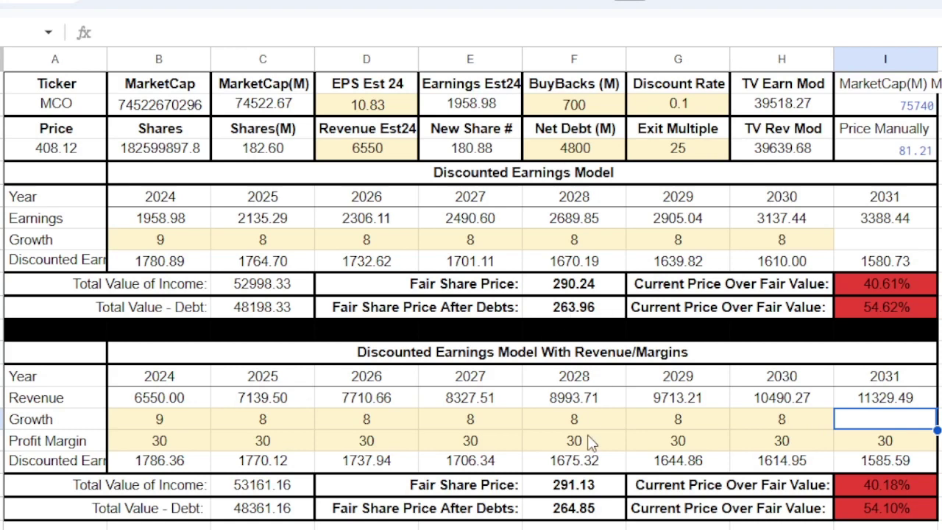
Check the fair share price before and after debts in the discounted earnings model with revenue and margins.
left_click(598, 490)
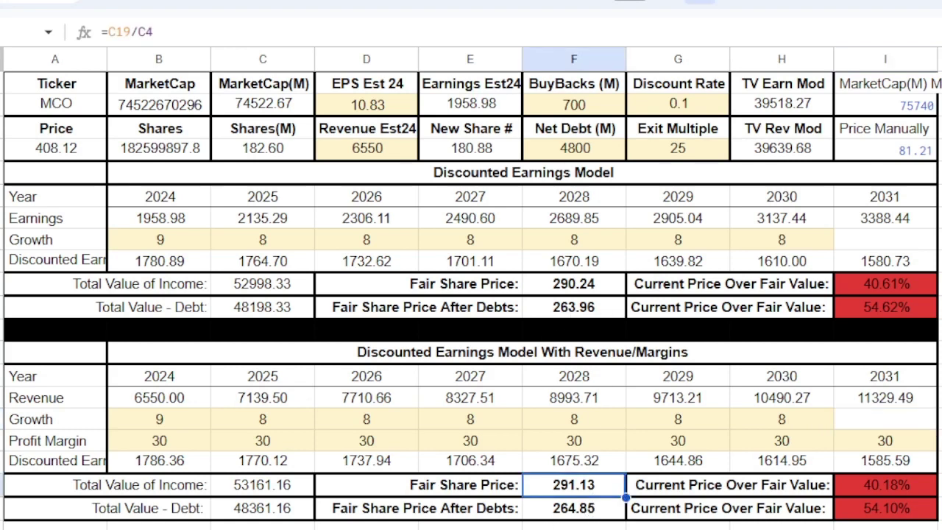
left_click(622, 515)
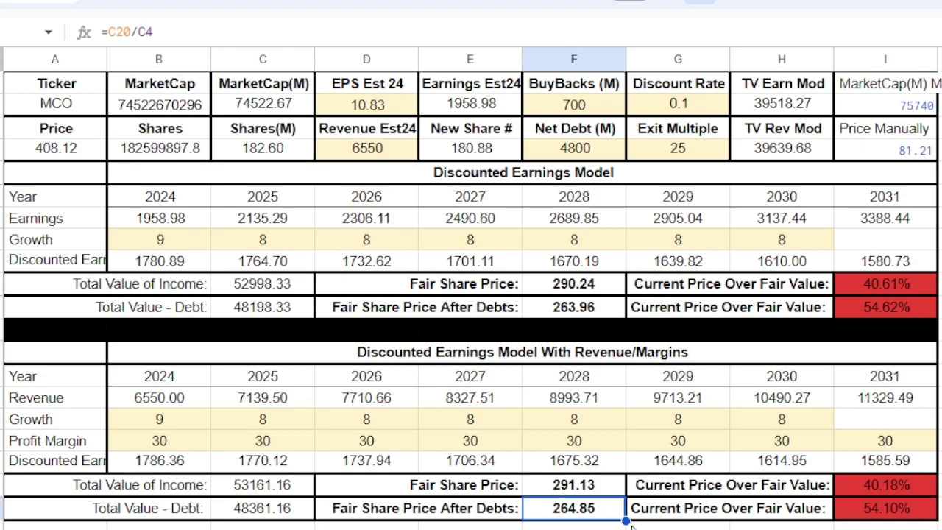
left_click_drag(613, 515, 612, 491)
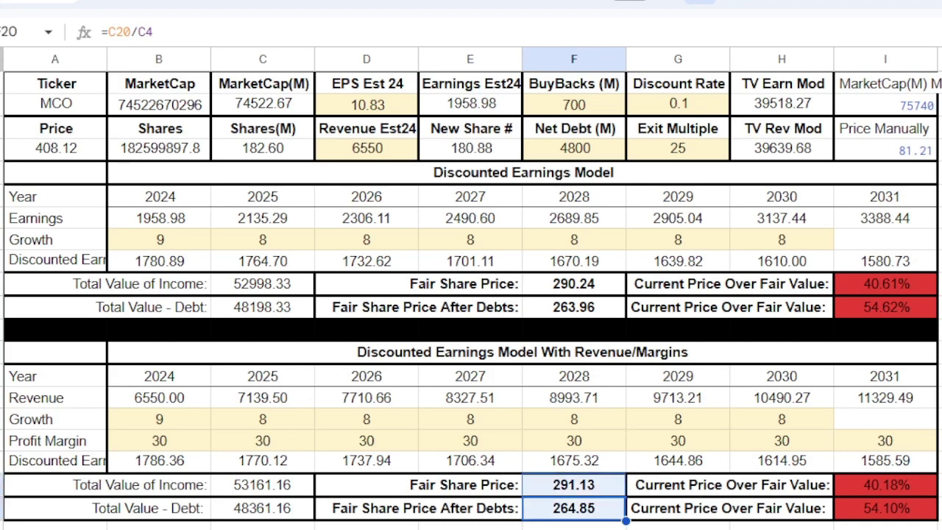
left_click(620, 528)
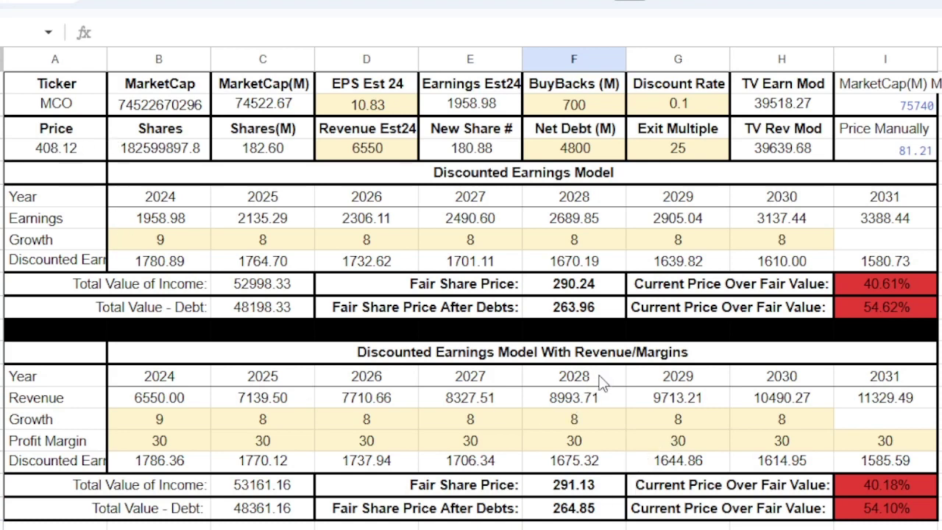
Set the discount rate to 0.05.
double_click(699, 109)
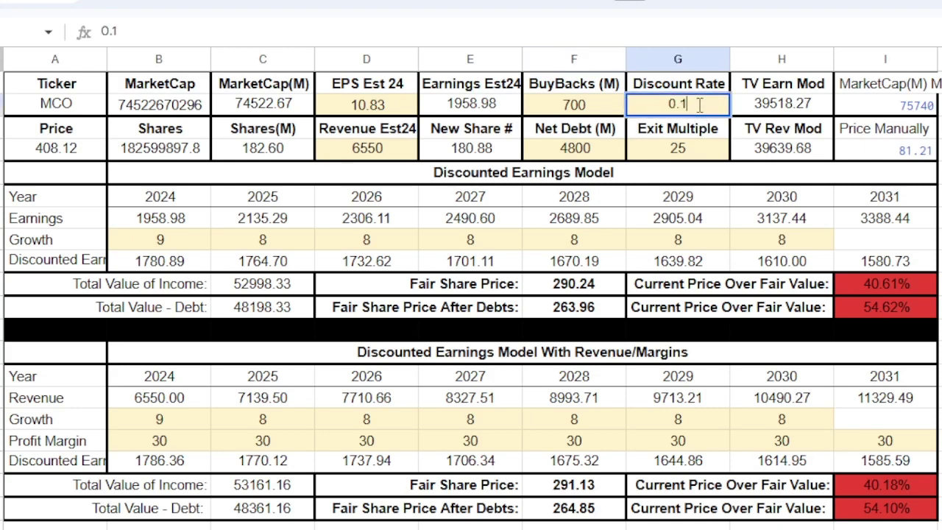
key("BackSpace")
type("0")
type("5")
key("Return")
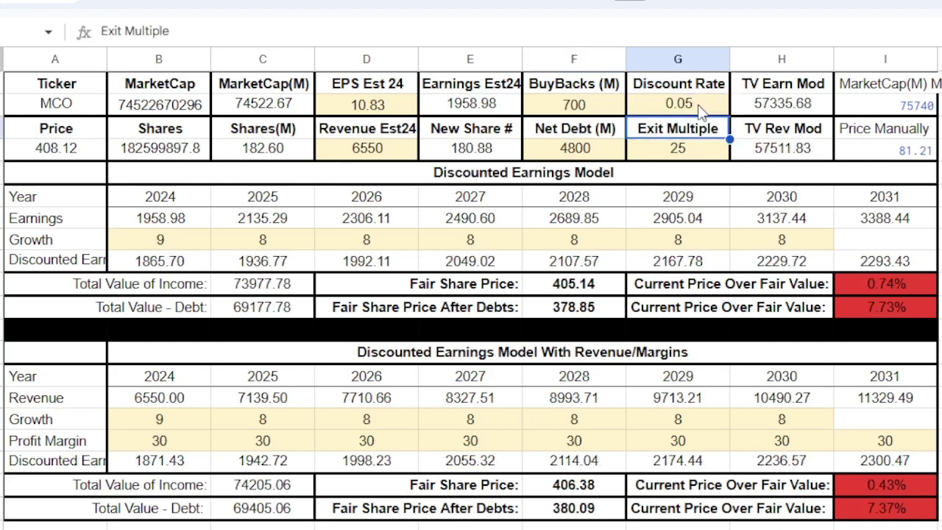
Set the discount rate to 0.04 and examine the recalculated discounted earnings models.
double_click(699, 106)
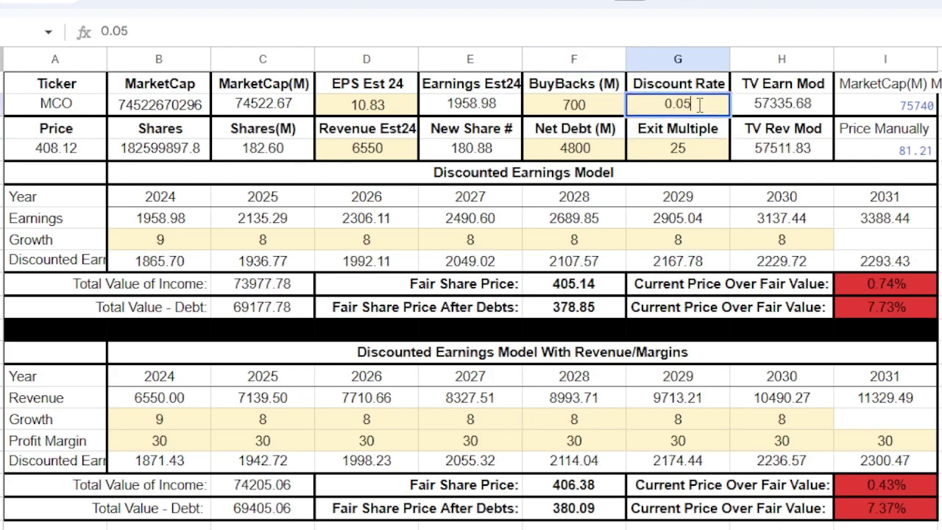
key("BackSpace")
type("4")
key("Return")
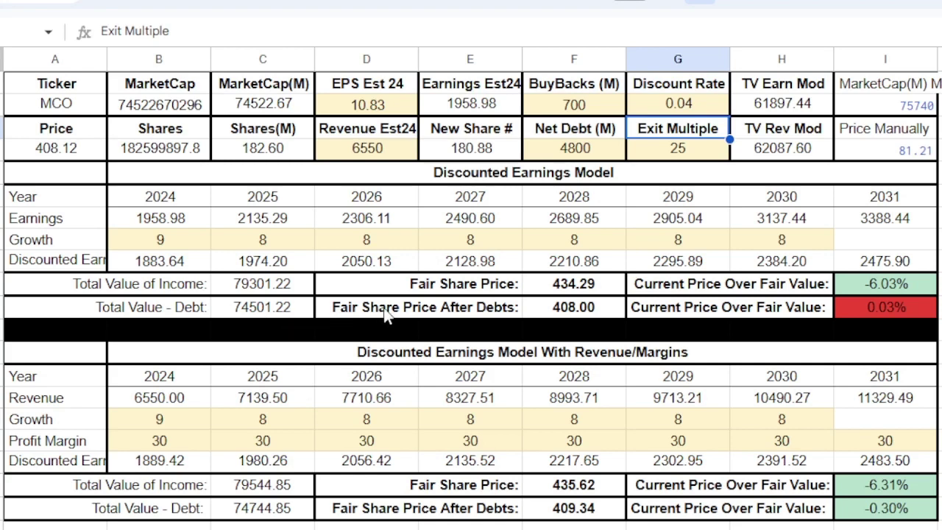
left_click(880, 86)
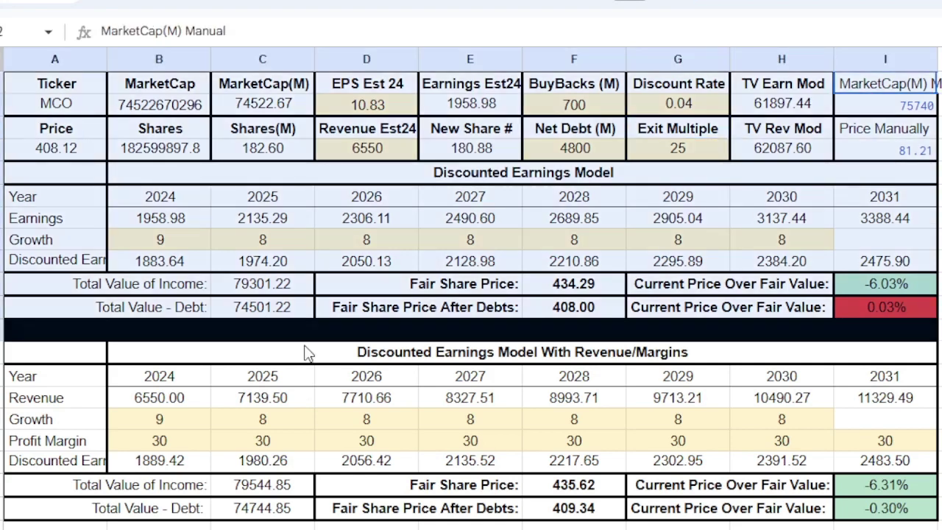
left_click(58, 508)
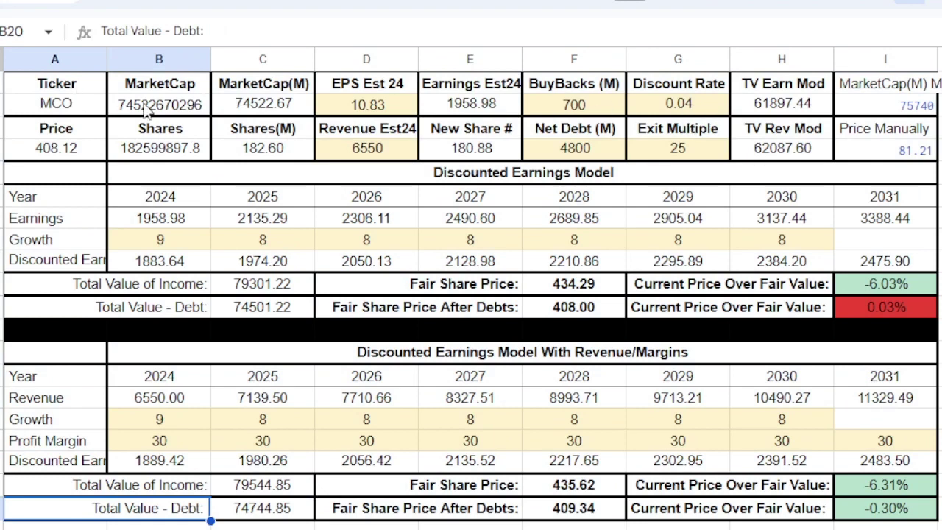
Set the discount rate to 0.1 and highlight the two fair share prices in the revenue and margins model.
double_click(703, 103)
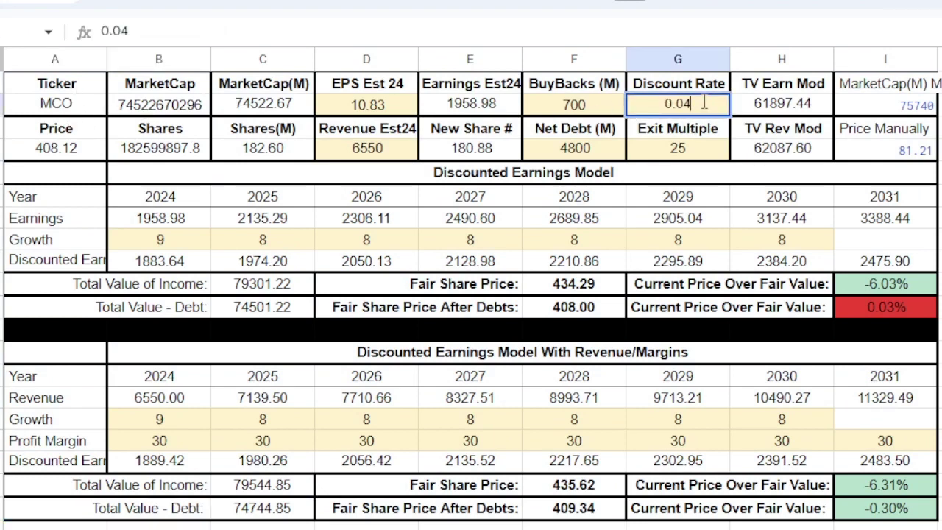
key("BackSpace")
key("BackSpace")
type("1")
key("Return")
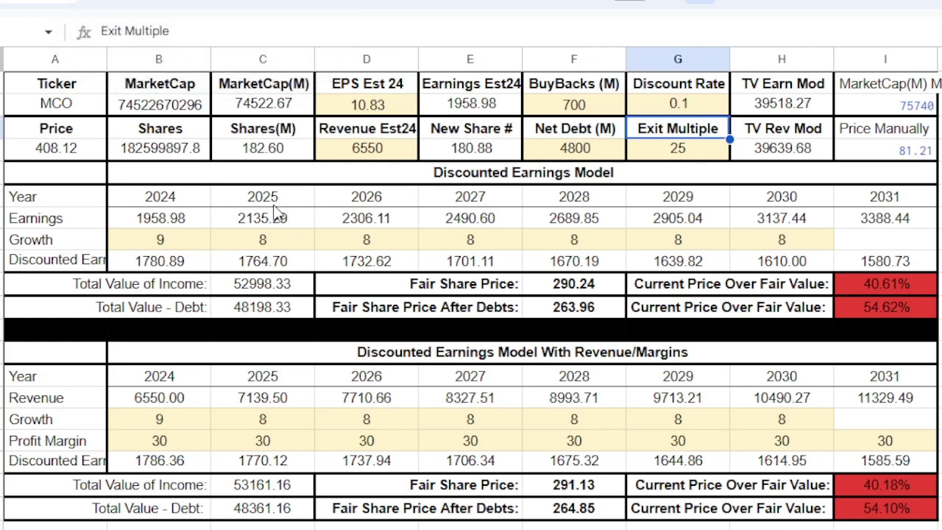
left_click(587, 513)
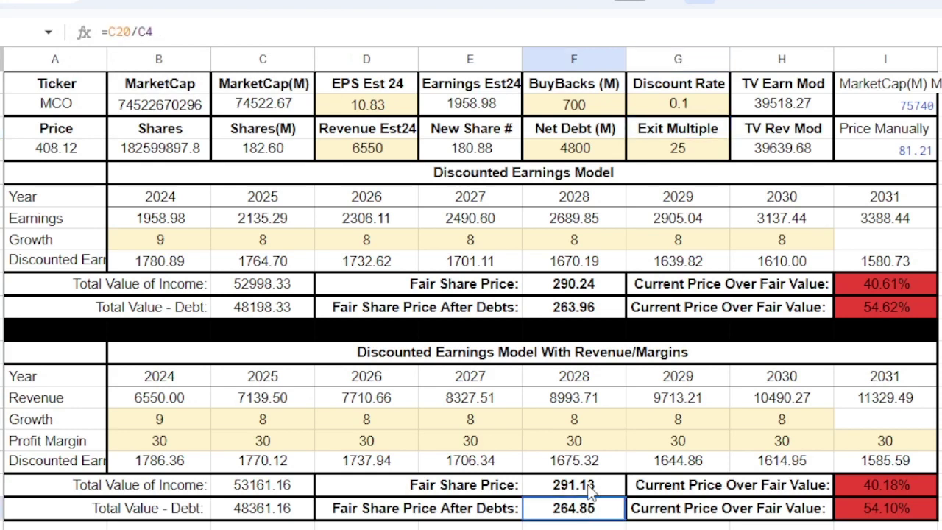
key("shift+Up")
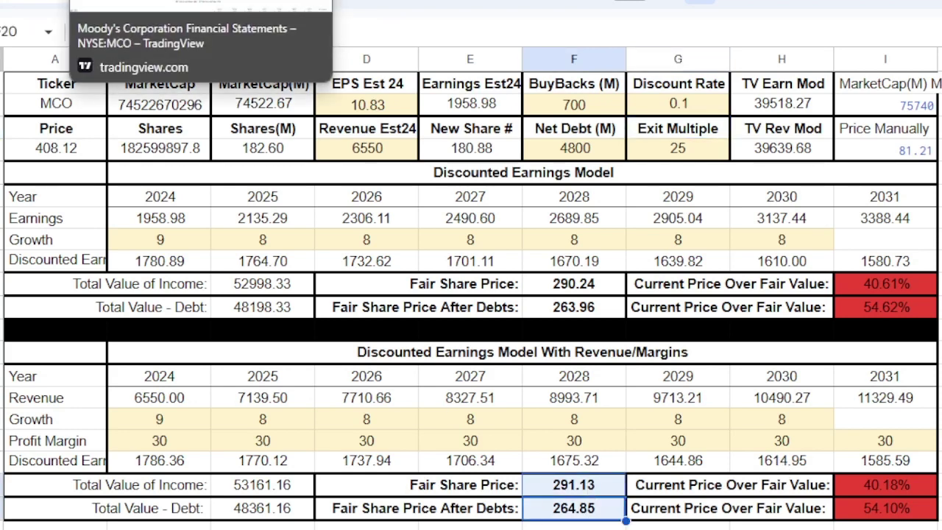
Switch to TradingView, open the Moody's Corporation overview page and review the 5-year price chart.
left_click(140, 1)
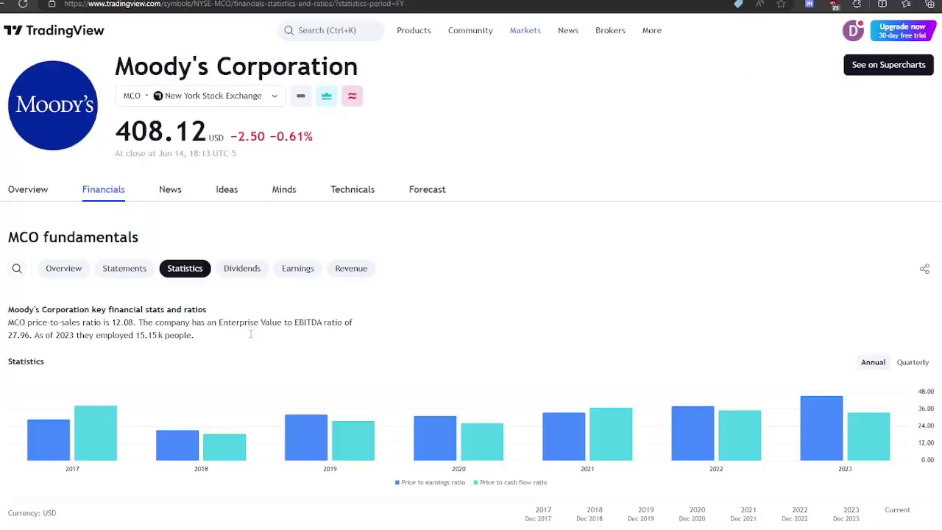
scroll(380, 327, "down", 1)
left_click(28, 135)
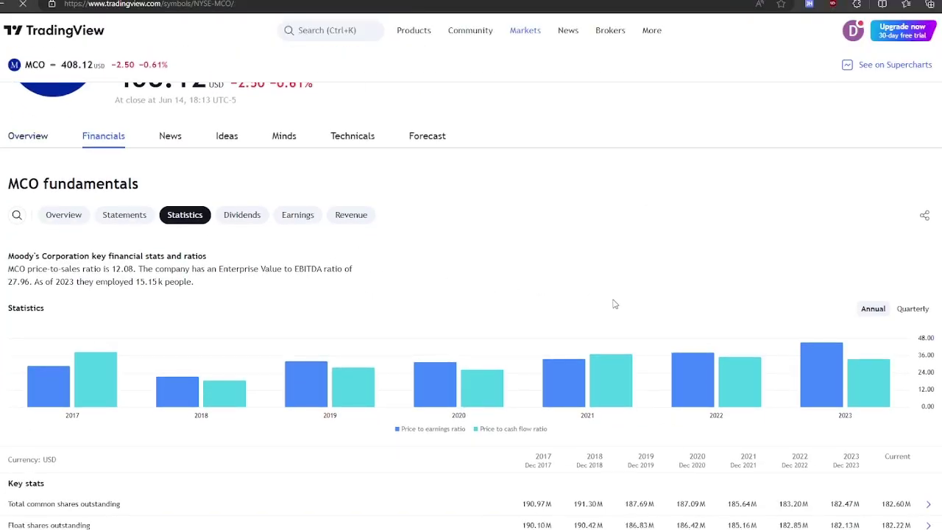
scroll(799, 368, "down", 2)
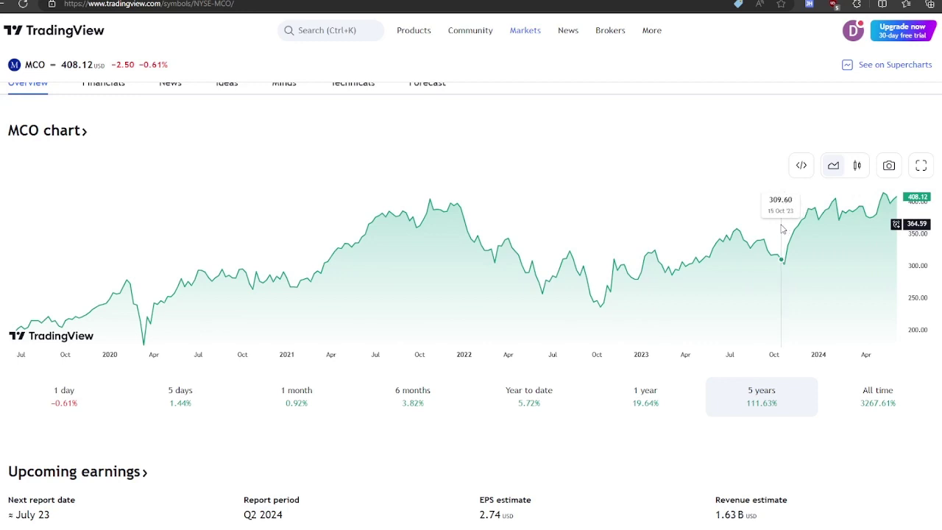
scroll(98, 314, "up", 2)
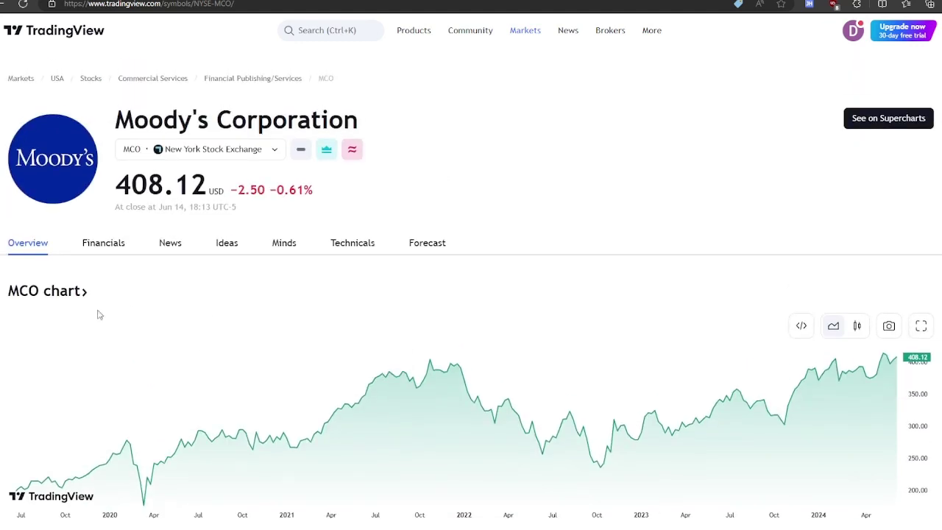